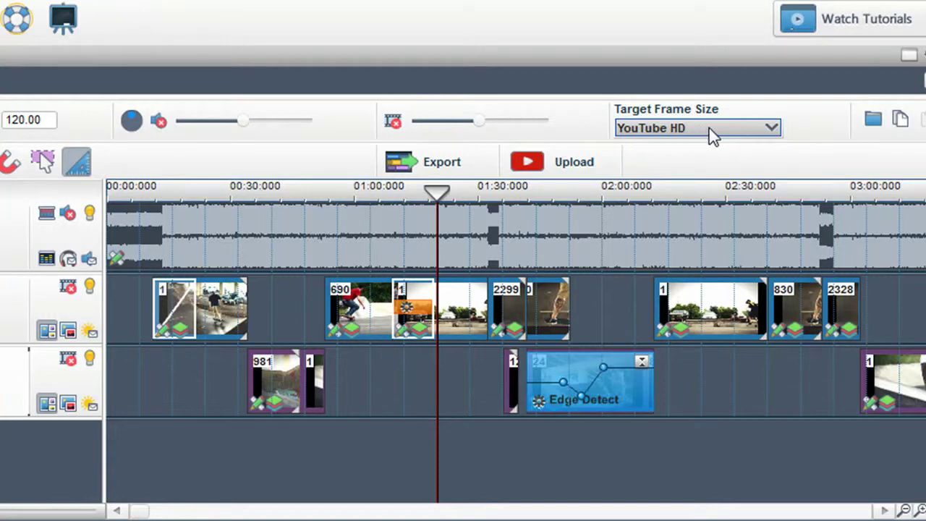
Choose YouTube HD as the target frame size, check its export settings, and close them without saving.
click(709, 128)
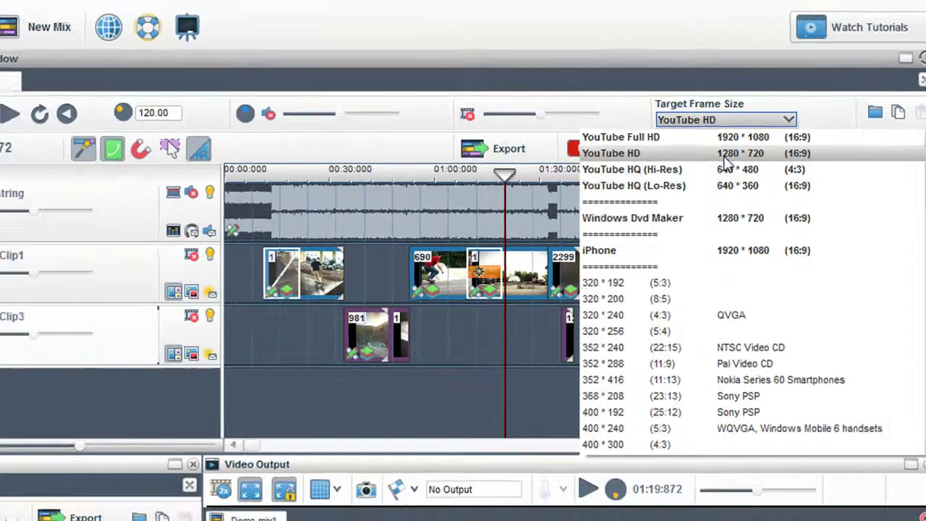
click(695, 171)
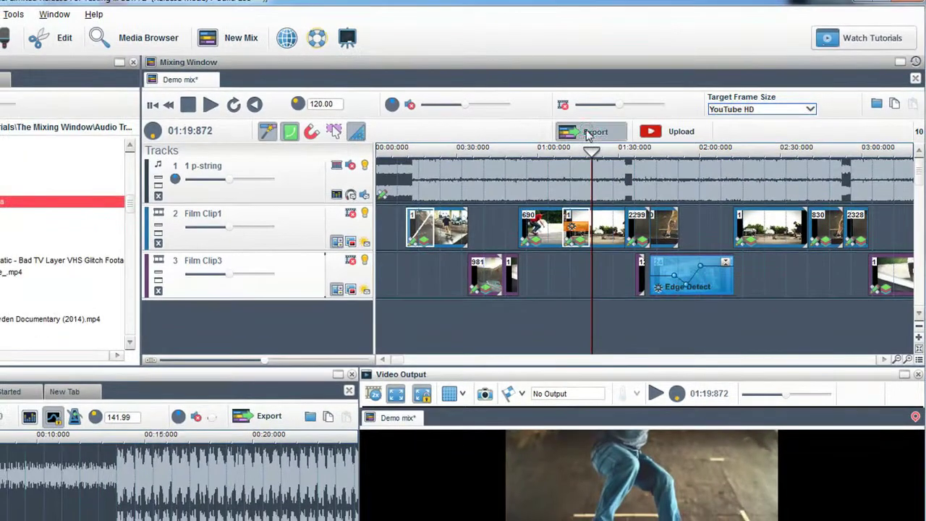
click(586, 131)
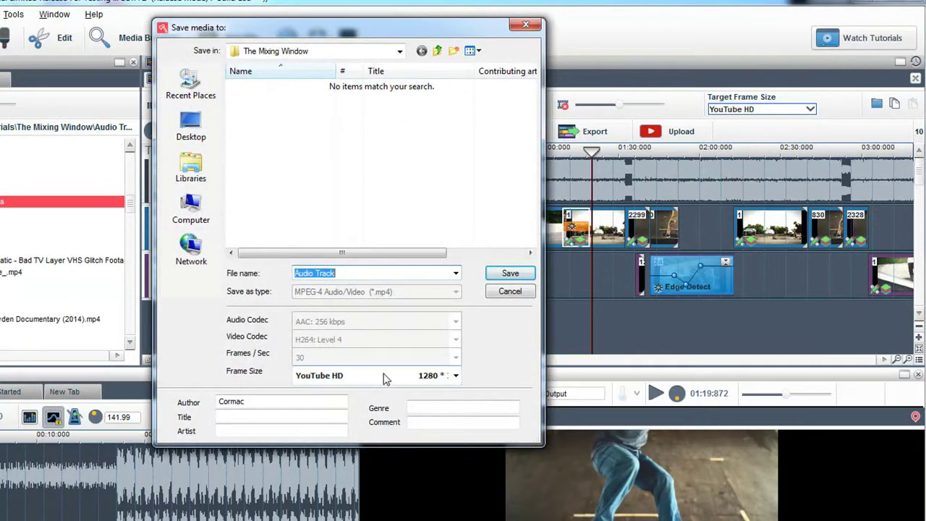
click(509, 292)
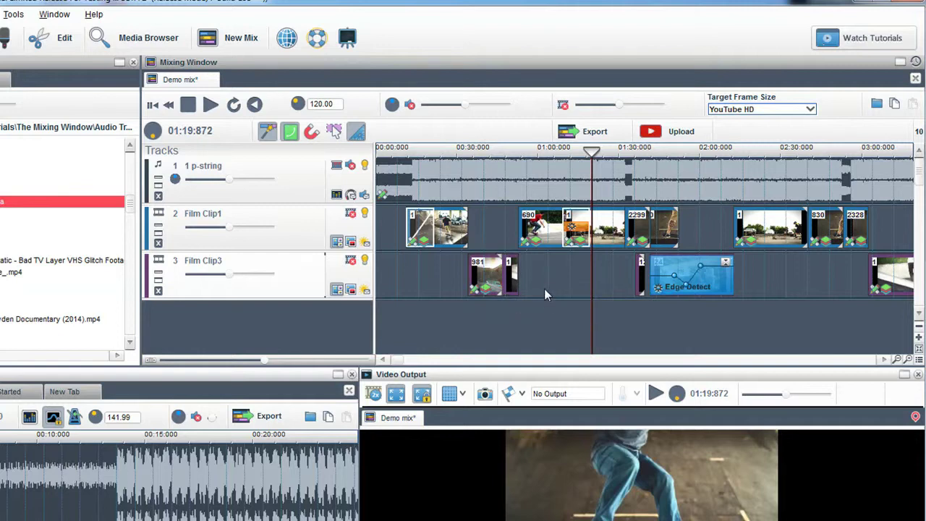
Set the mix's target frame size to 1152 * 768 (3:2).
click(743, 110)
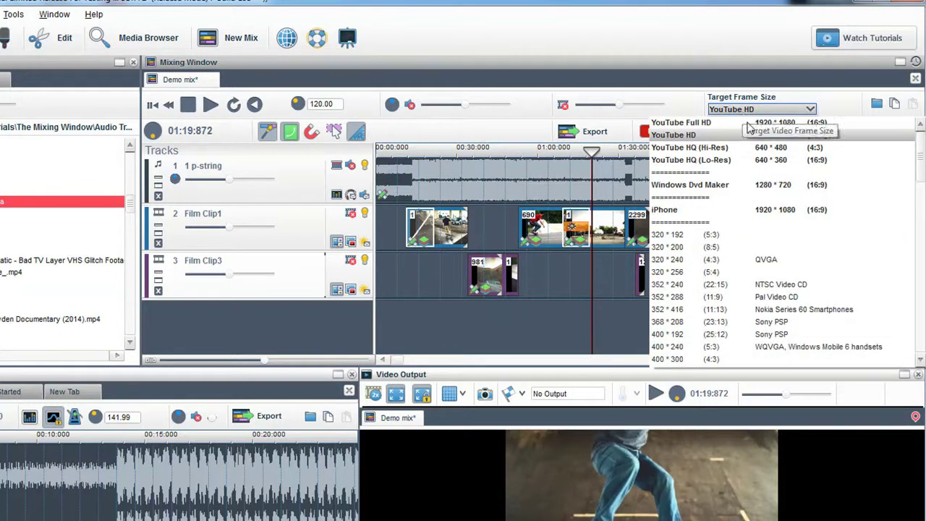
scroll(770, 267, down, 7)
key(Down)
key(Down)
key(Down)
key(Down)
key(Down)
key(Down)
key(Down)
key(Down)
key(Down)
key(Down)
key(Down)
key(Down)
key(Down)
key(Down)
key(Down)
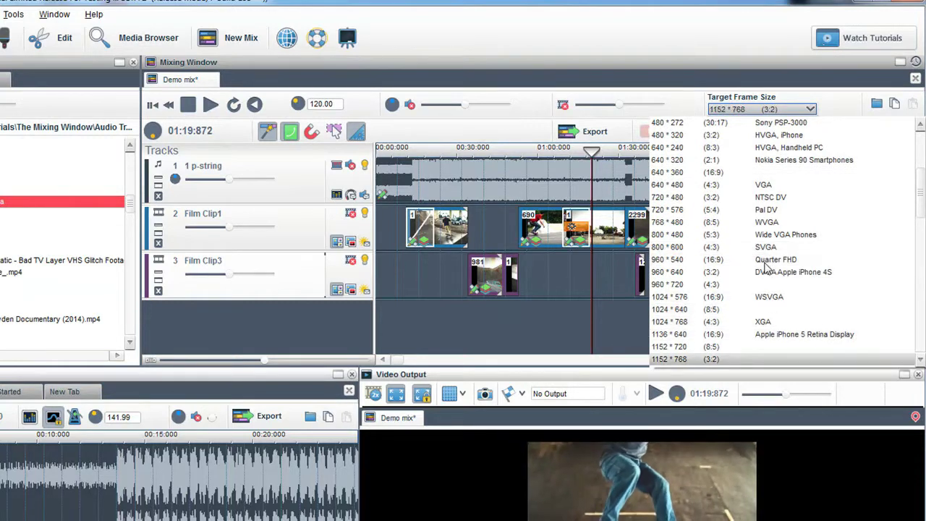
click(750, 359)
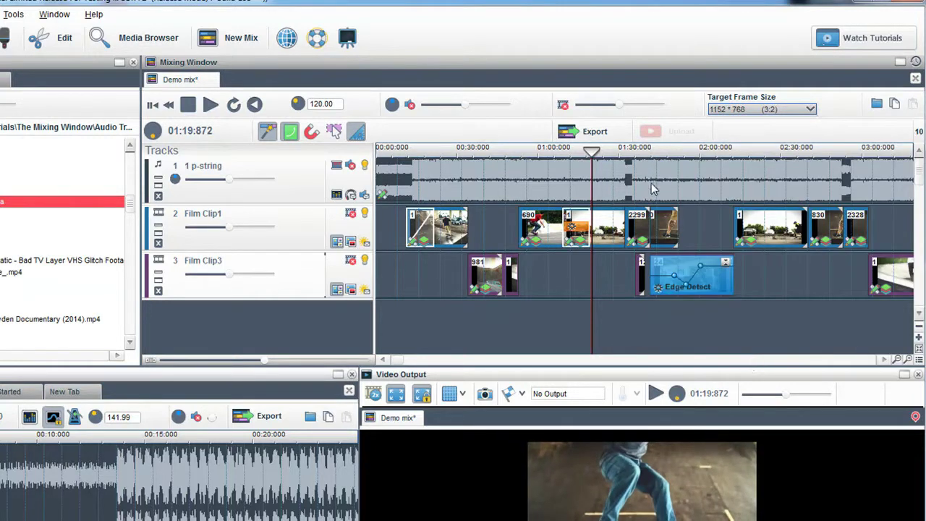
Examine the file type and video codec options in the mix's export settings without saving.
click(595, 131)
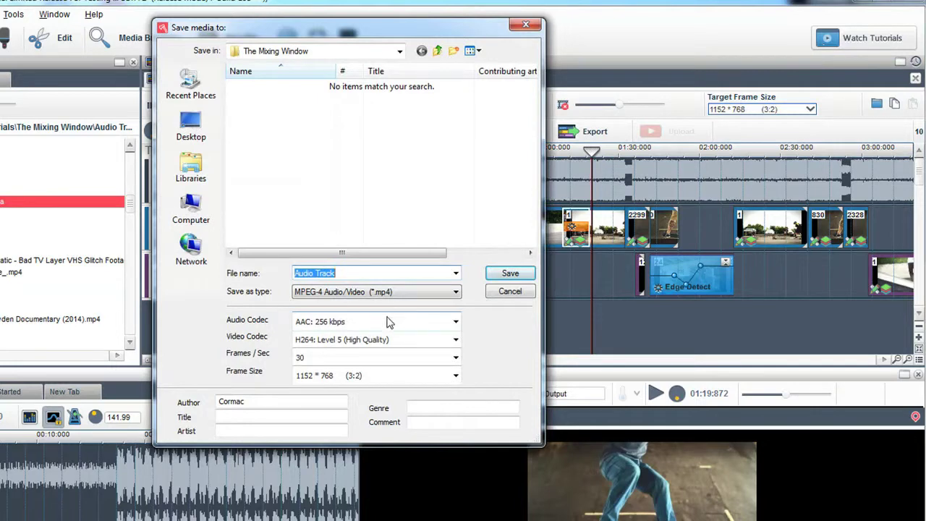
click(408, 293)
click(407, 301)
click(410, 339)
scroll(411, 339, up, 1)
click(412, 338)
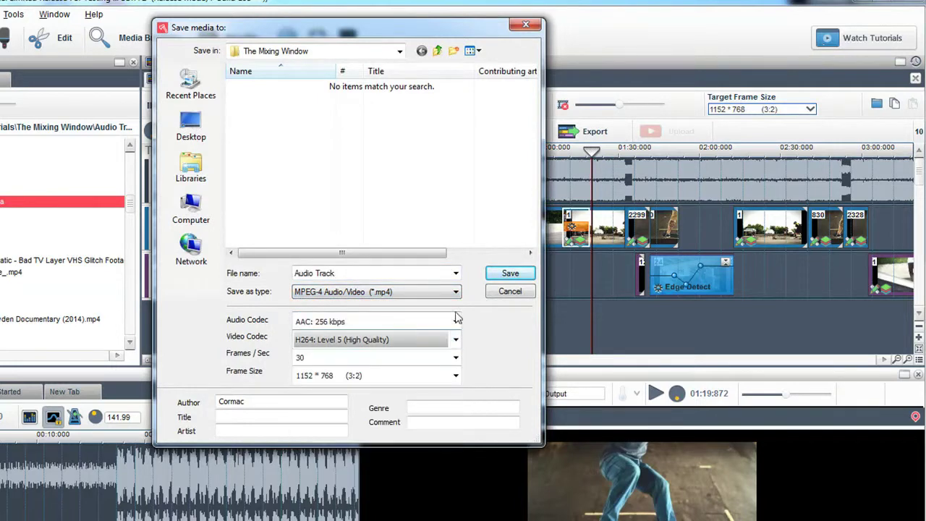
click(527, 30)
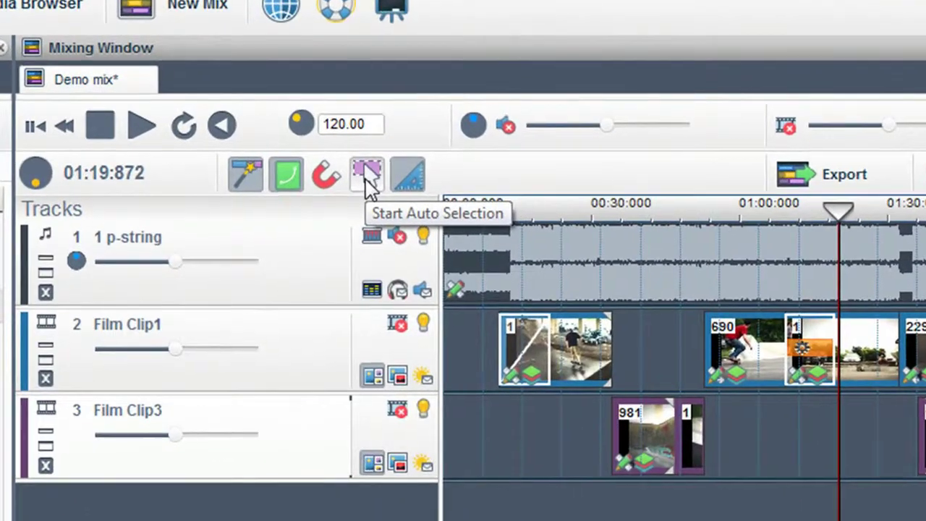
Auto-select the clips on both film tracks up to the Edge Detect effect and move them later on the timeline.
click(367, 177)
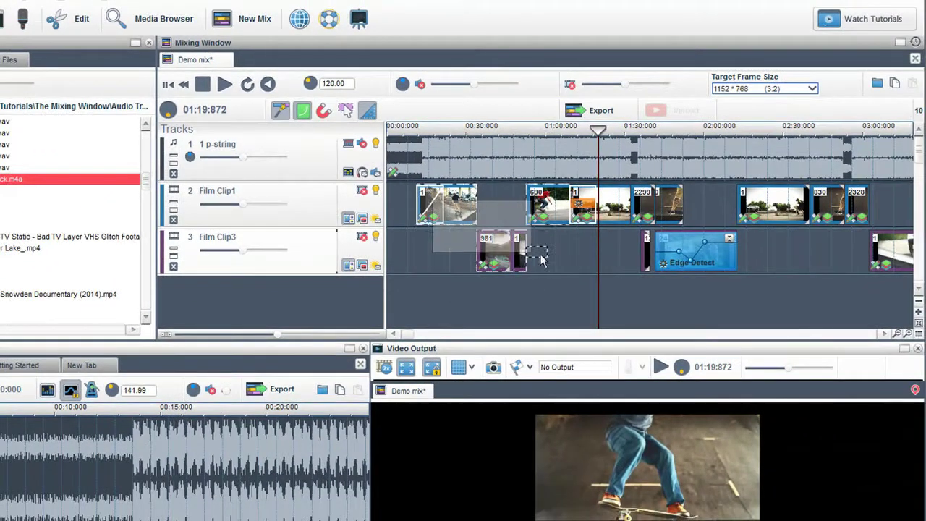
drag(542, 260, 691, 299)
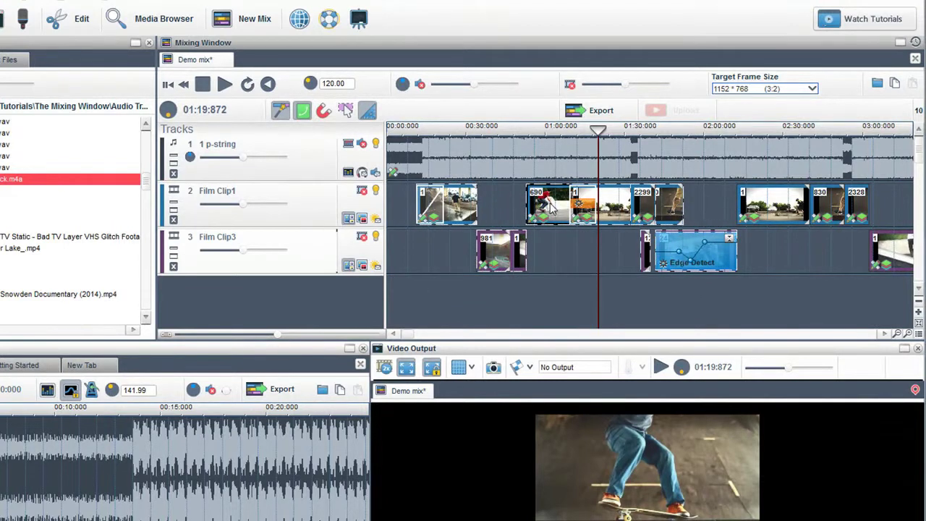
mouse_move(552, 208)
mouse_down()
mouse_move(597, 223)
mouse_move(540, 215)
mouse_move(553, 213)
mouse_up()
click(368, 109)
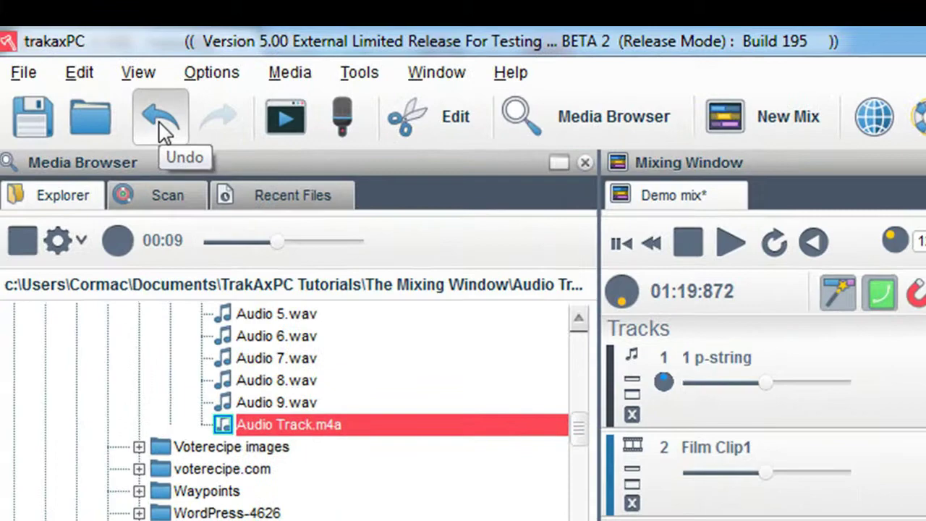
Undo and redo the last clip move several times.
click(0, 20)
click(209, 129)
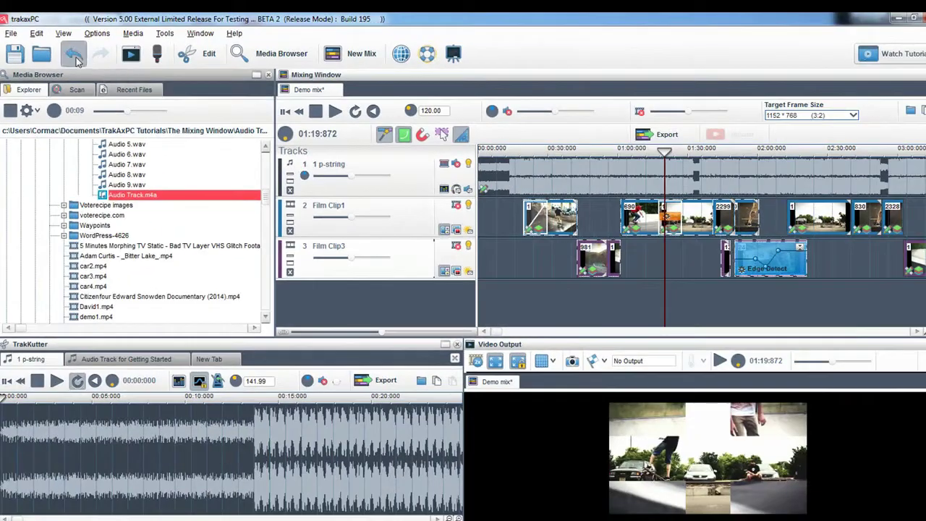
click(76, 60)
click(101, 60)
click(76, 60)
click(101, 60)
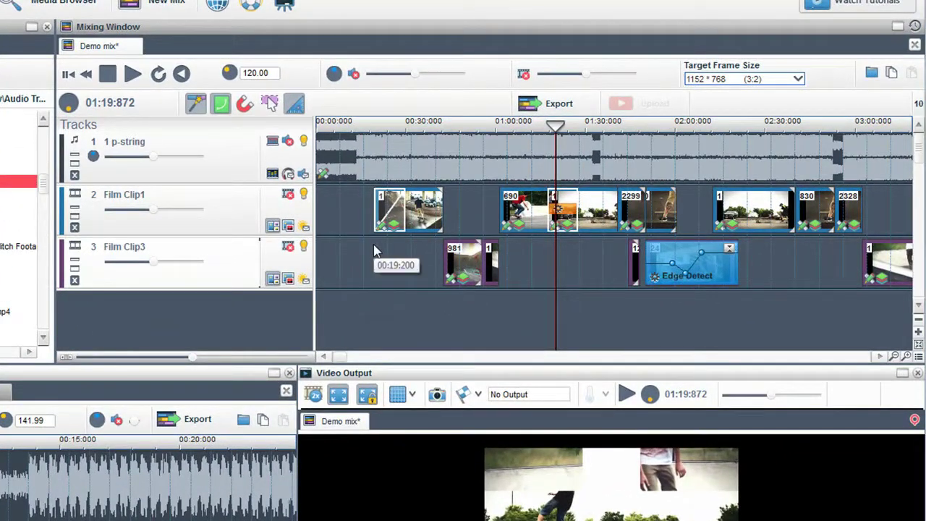
Select the first two clips on the Film Clip3 track with a selection box.
drag(358, 234, 375, 243)
drag(420, 265, 516, 300)
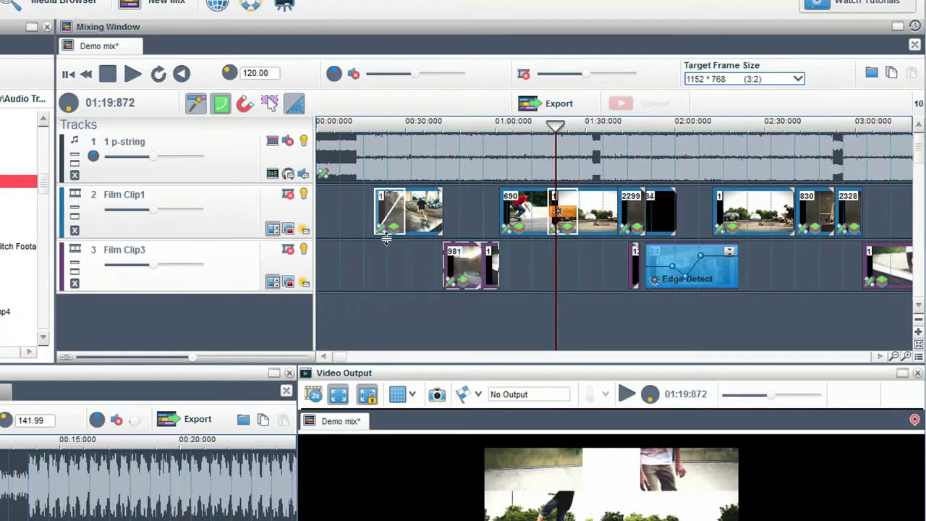
drag(405, 254, 540, 334)
Examine the mix's timeline at several zoom levels, from individual clips out to the whole arrangement.
scroll(548, 303, up, 3)
scroll(540, 272, down, 6)
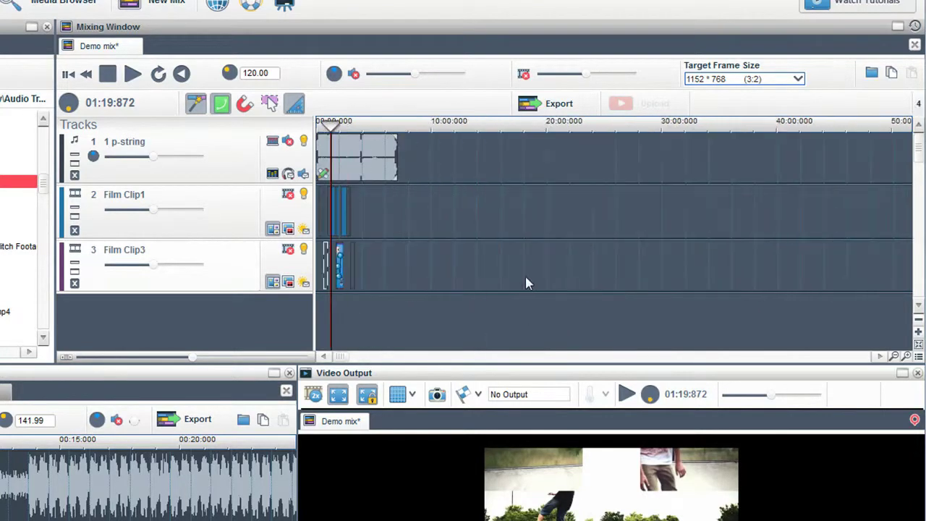
scroll(525, 274, up, 2)
scroll(450, 266, up, 1)
scroll(451, 262, down, 5)
scroll(450, 257, up, 5)
scroll(450, 256, up, 1)
scroll(449, 257, down, 1)
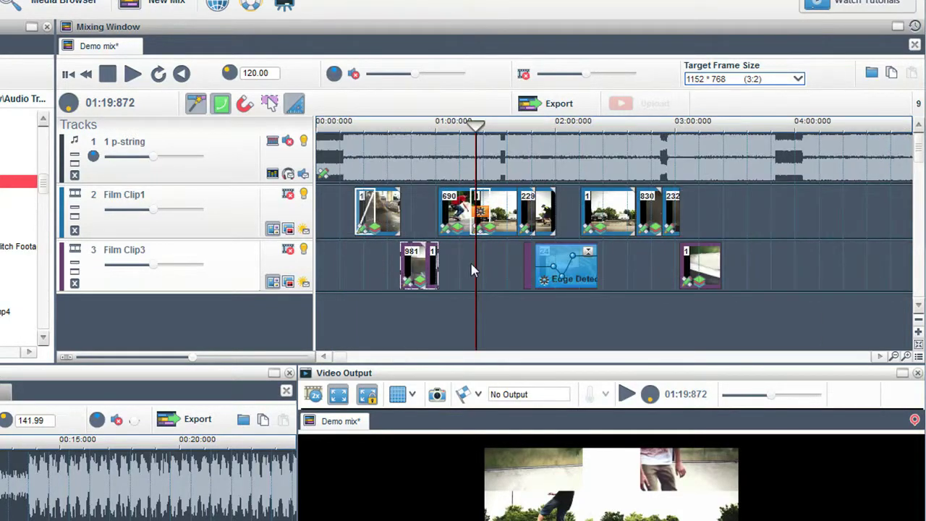
Select all objects on the Film Clip1 track and below right of the play cursor, and move them later.
click(466, 264)
right_click(425, 212)
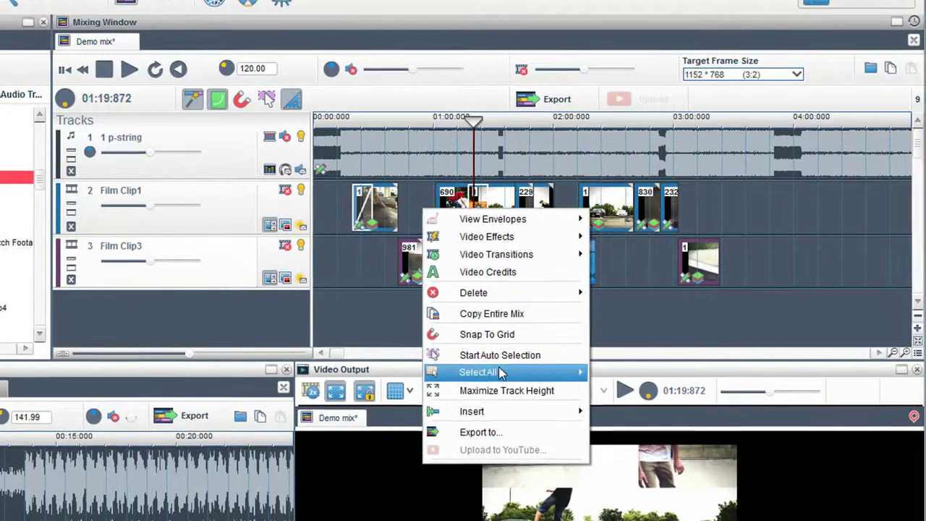
mouse_move(481, 377)
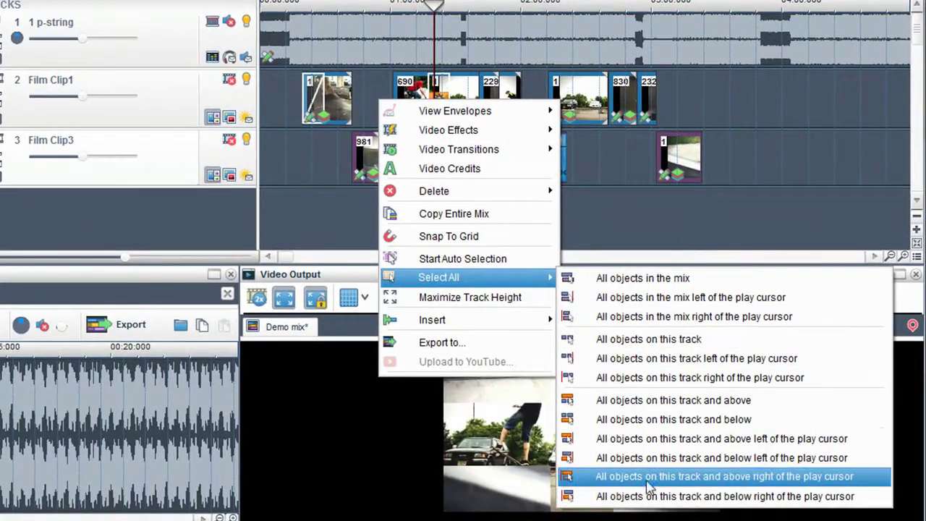
click(648, 496)
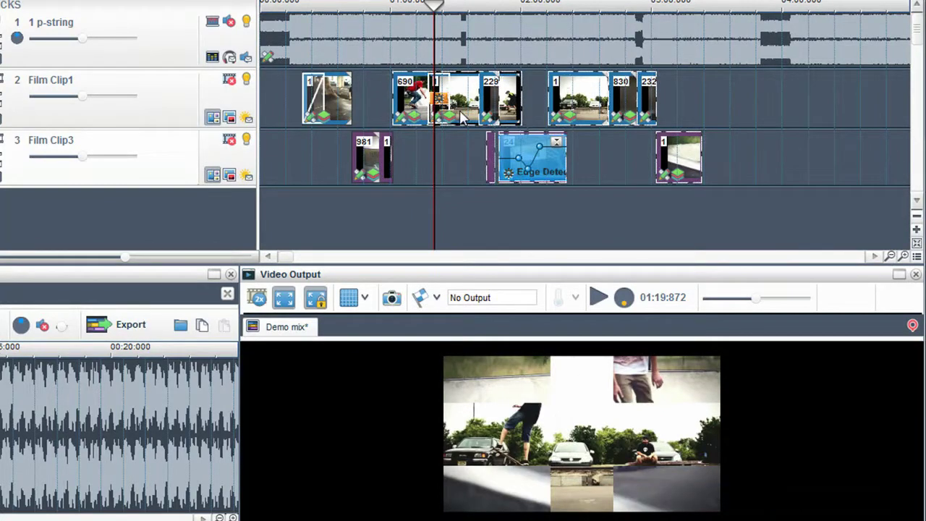
drag(461, 119, 487, 119)
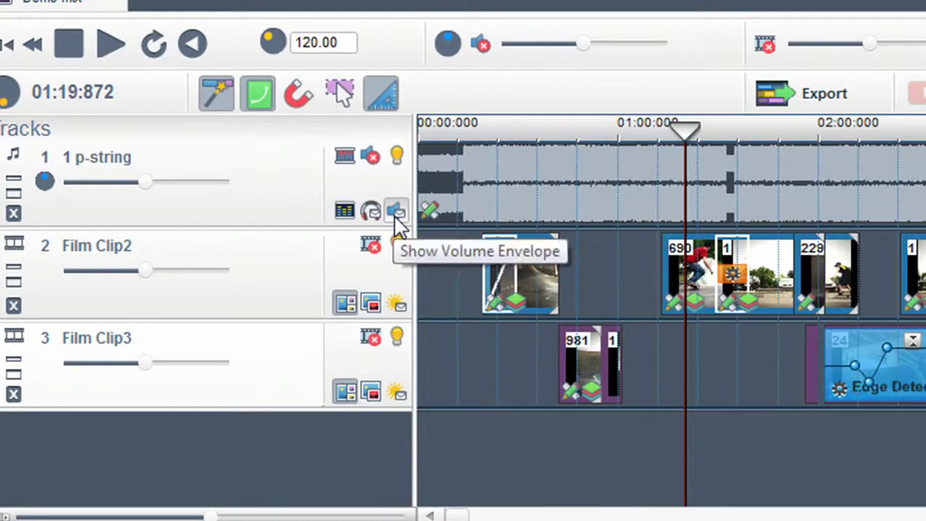
Show the intensity envelope on the second track, add points around 01:44, and lower the intensity from there.
click(399, 307)
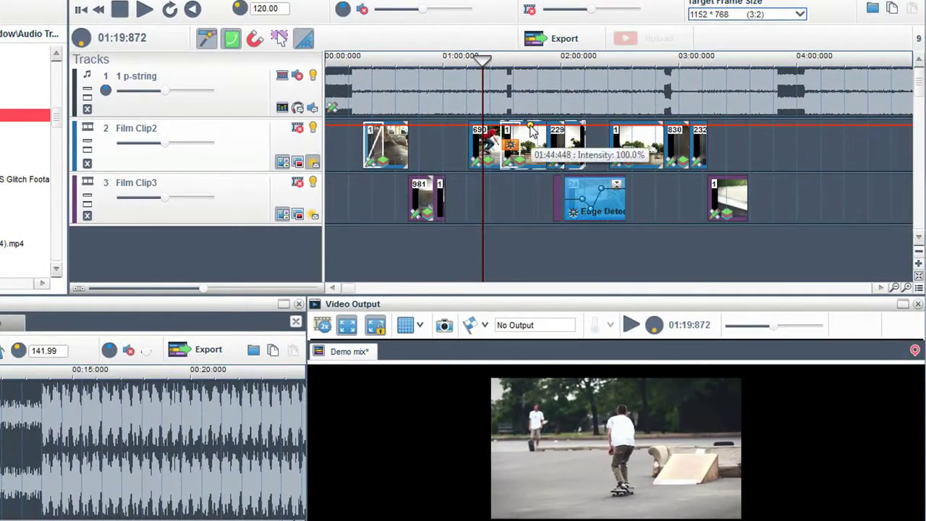
click(531, 125)
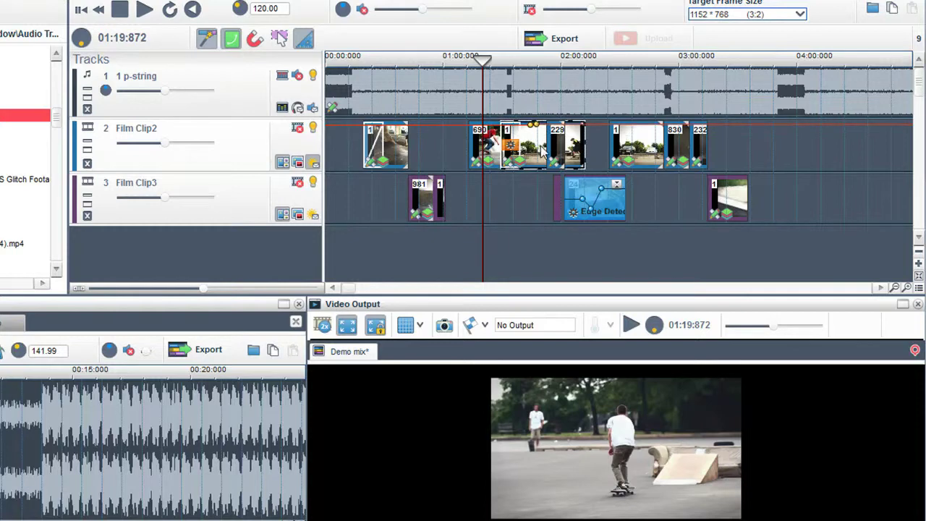
drag(539, 129, 530, 197)
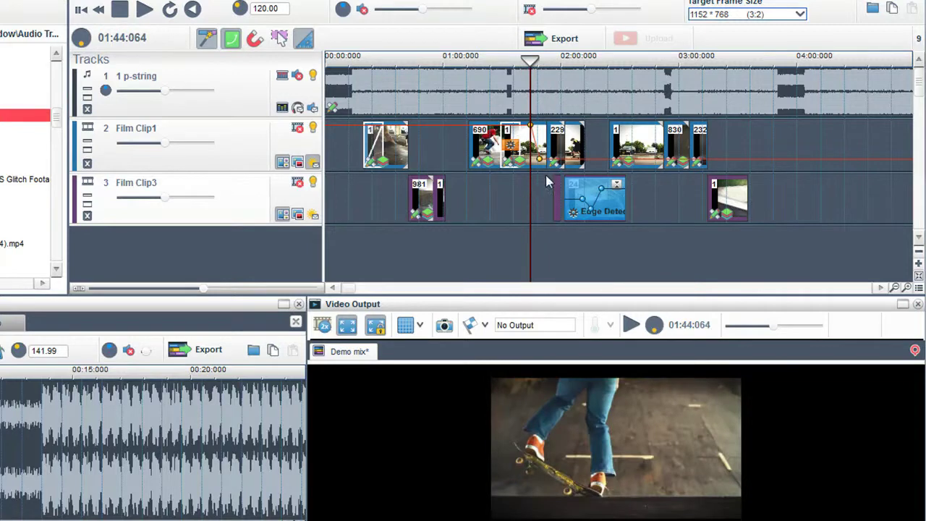
Place the play cursor at 01:22:752 and split the second track's segment starting at frame 690 there.
click(510, 204)
click(483, 189)
scroll(524, 196, up, 4)
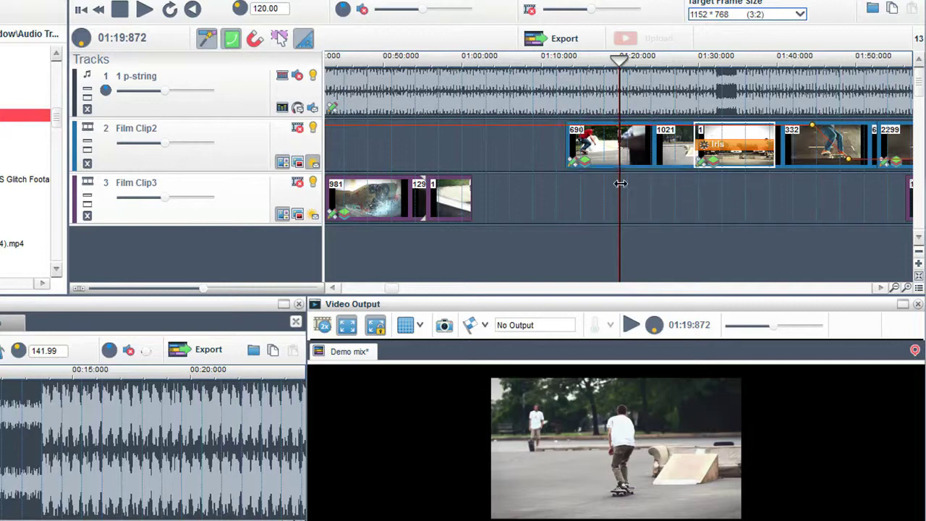
drag(620, 183, 642, 192)
click(651, 150)
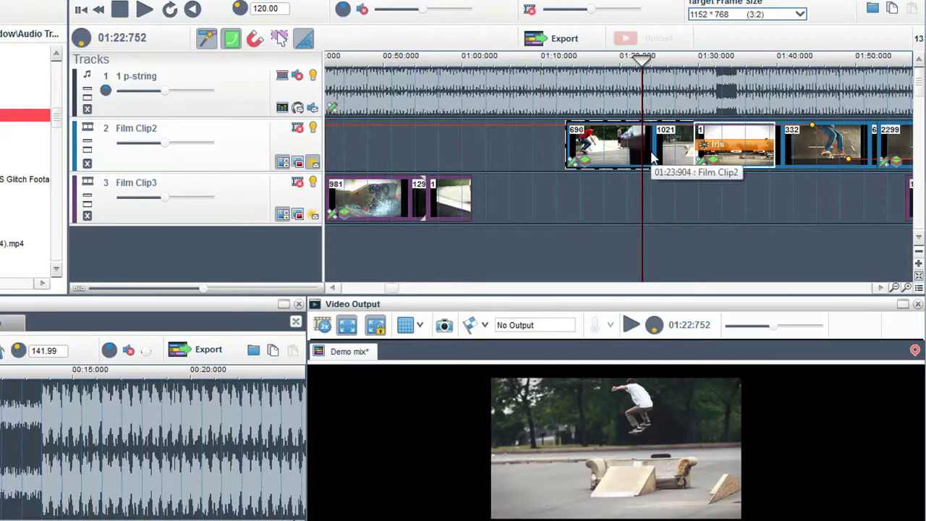
right_click(626, 154)
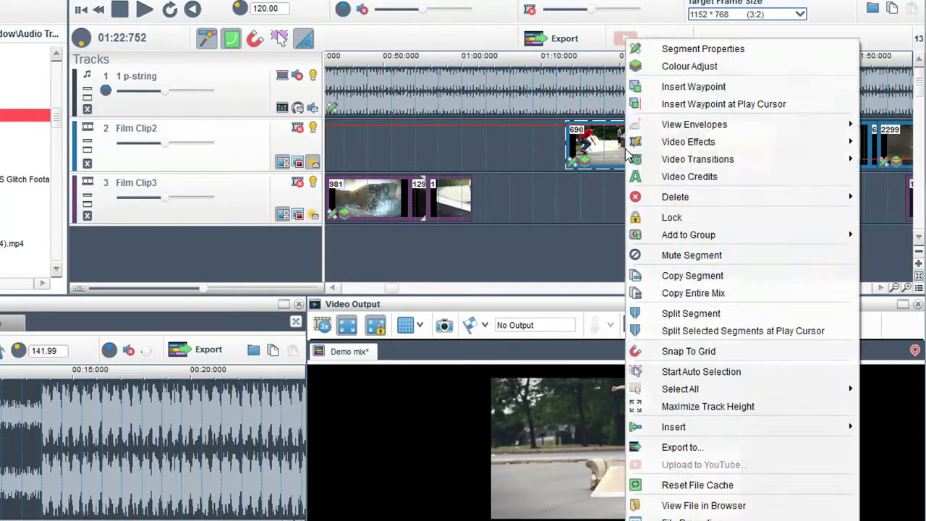
click(676, 333)
scroll(637, 217, down, 1)
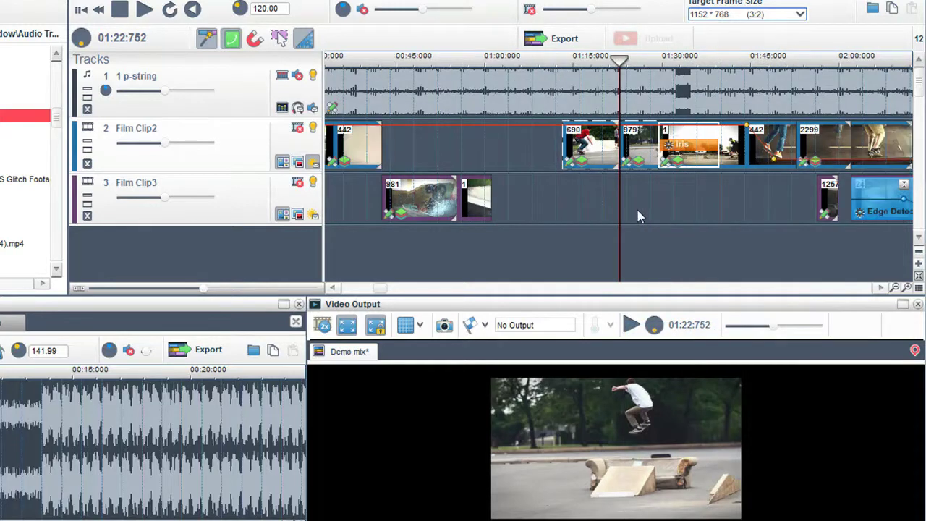
mouse_move(599, 165)
mouse_down()
mouse_move(549, 156)
mouse_move(592, 163)
mouse_up()
Select the film segments from the 690 clip onward on both film tracks and add them to Group 1.
scroll(593, 194, down, 1)
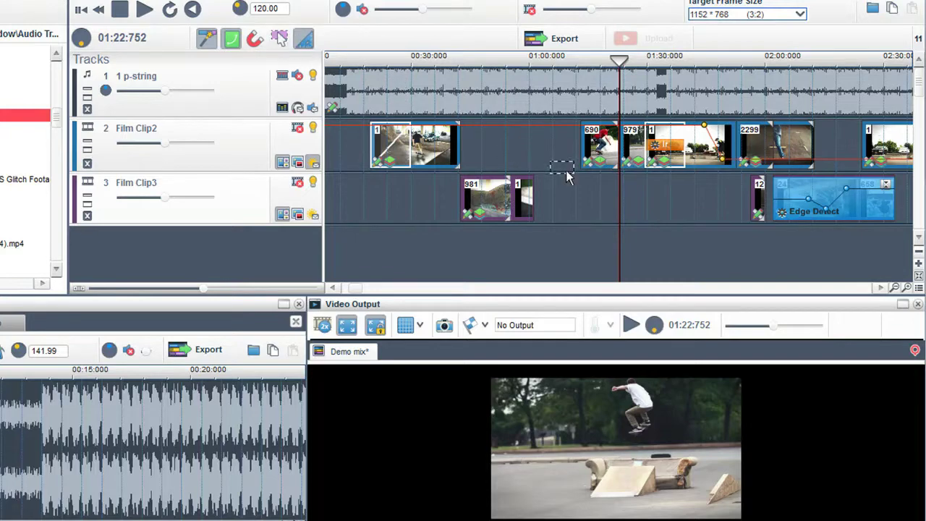
drag(563, 153, 910, 244)
right_click(599, 143)
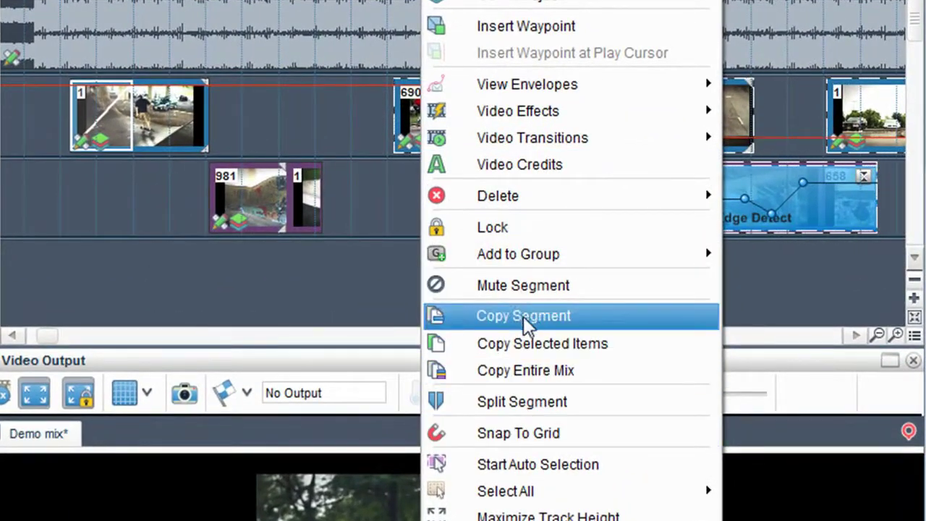
mouse_move(550, 259)
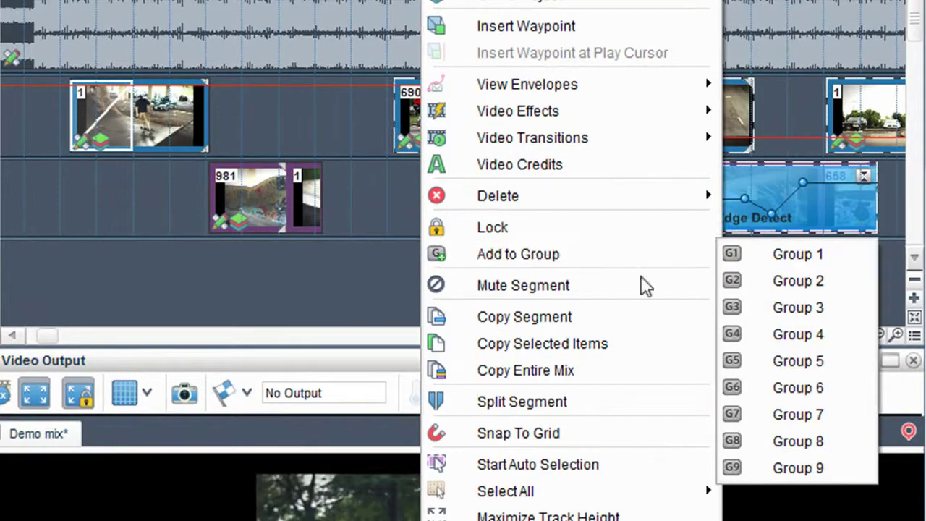
click(765, 263)
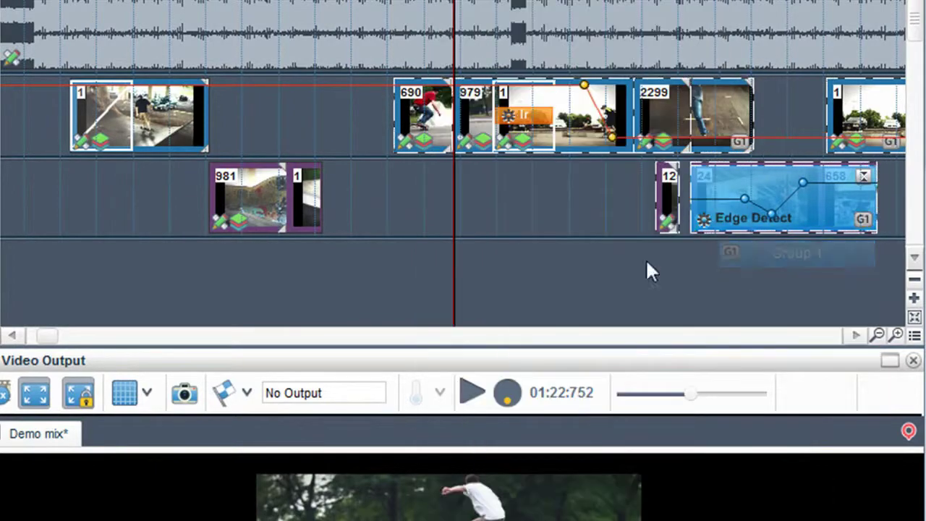
Move the Group 1 segments slightly earlier and remove the segment starting at frame 690 from the group.
drag(425, 130, 409, 105)
right_click(404, 116)
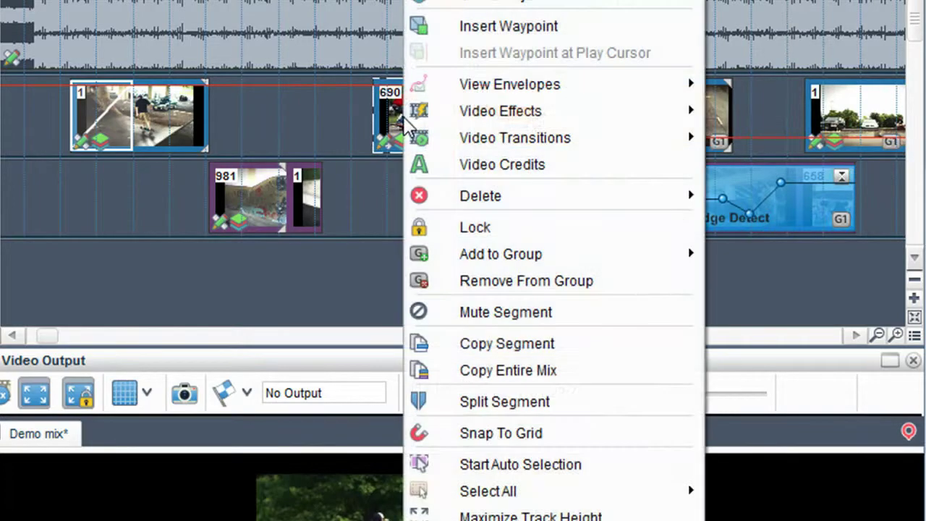
click(503, 278)
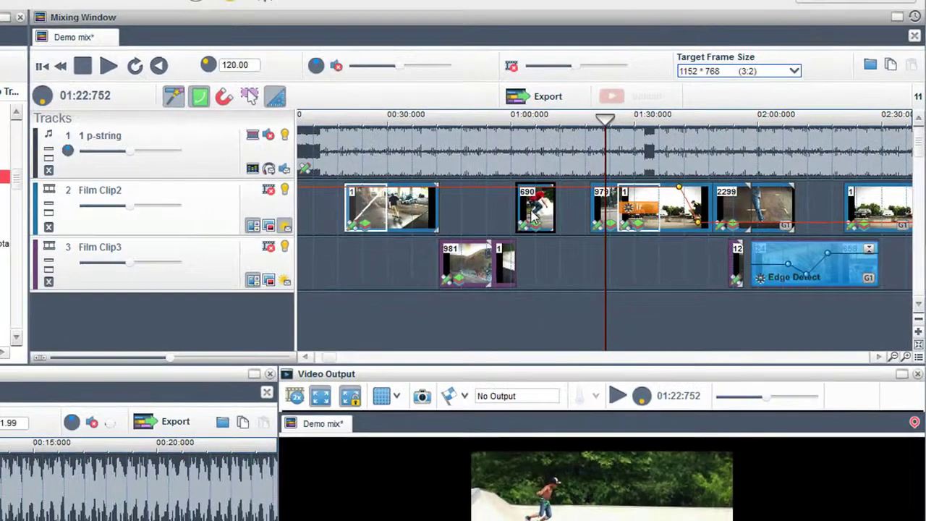
Move the ungrouped segment starting at frame 690 on the second track later, up against the segment starting at frame 979.
drag(533, 214, 609, 142)
drag(614, 176, 607, 275)
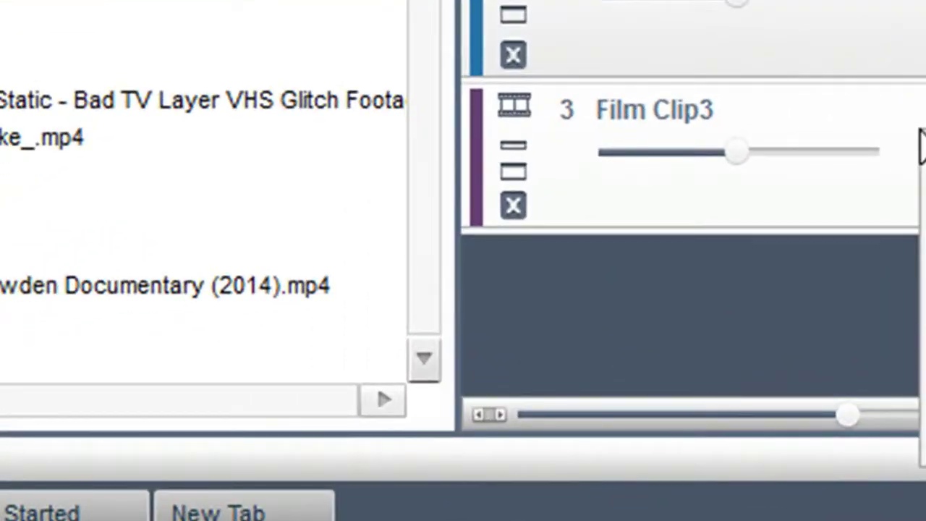
Increase the height of the Film Clip3 track and open its track options, including Delete Track.
drag(800, 232, 805, 259)
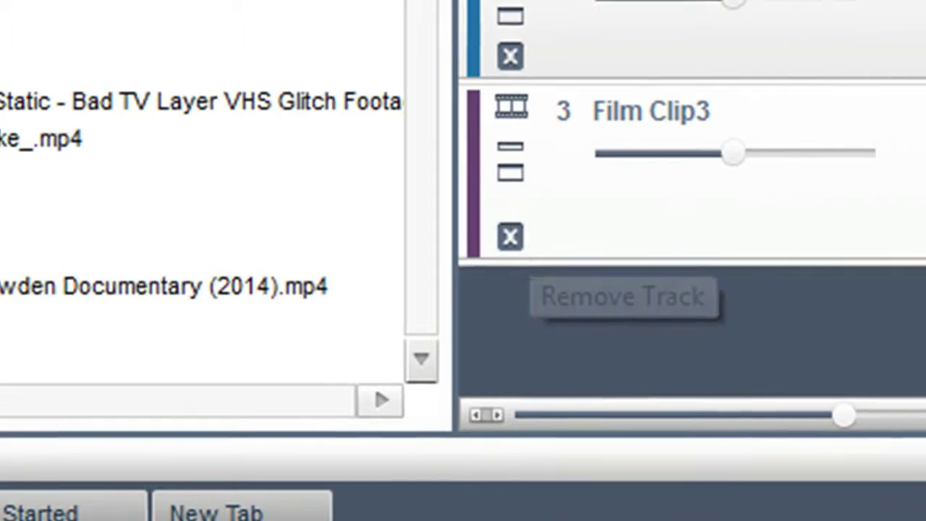
right_click(925, 156)
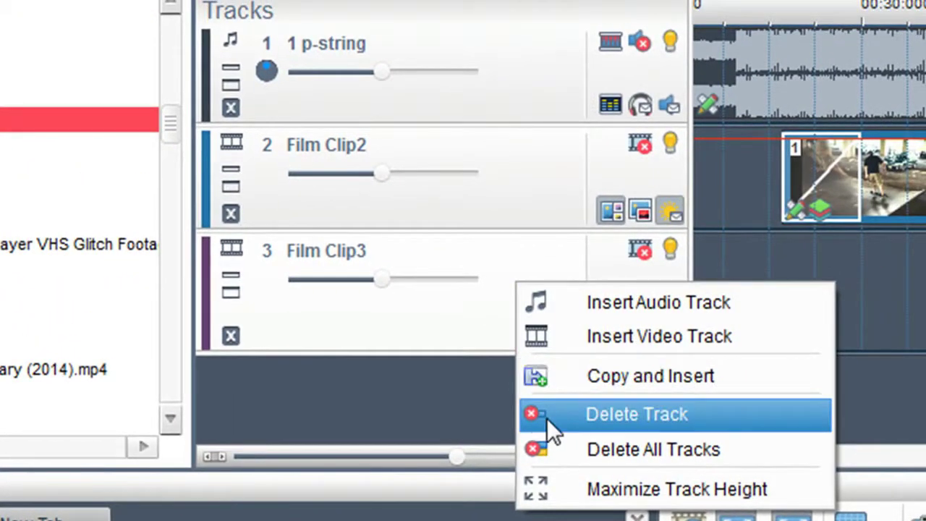
click(566, 420)
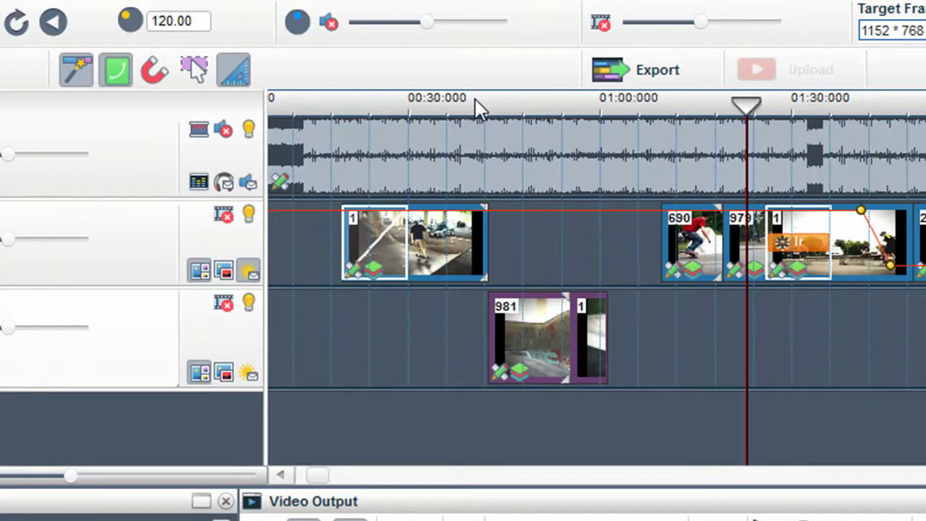
Create a loop region on the timeline and extend both ends so it spans from about 00:17 to about 01:45.
drag(476, 109, 523, 108)
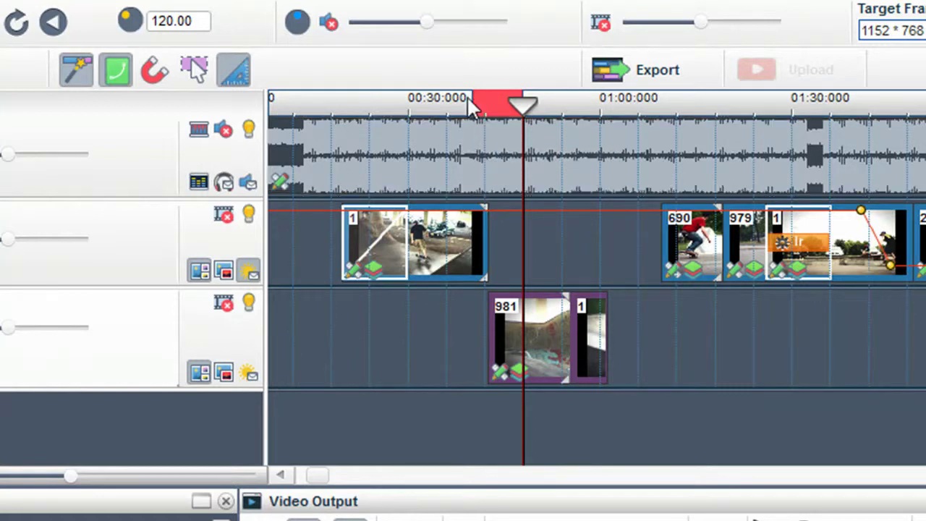
drag(470, 96, 325, 98)
drag(521, 105, 888, 158)
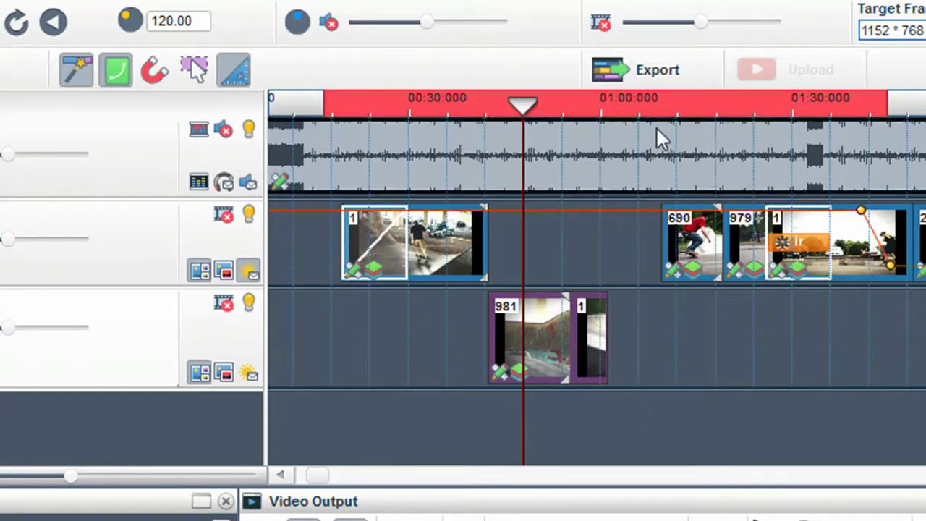
Remove the loop region from the timeline.
right_click(614, 101)
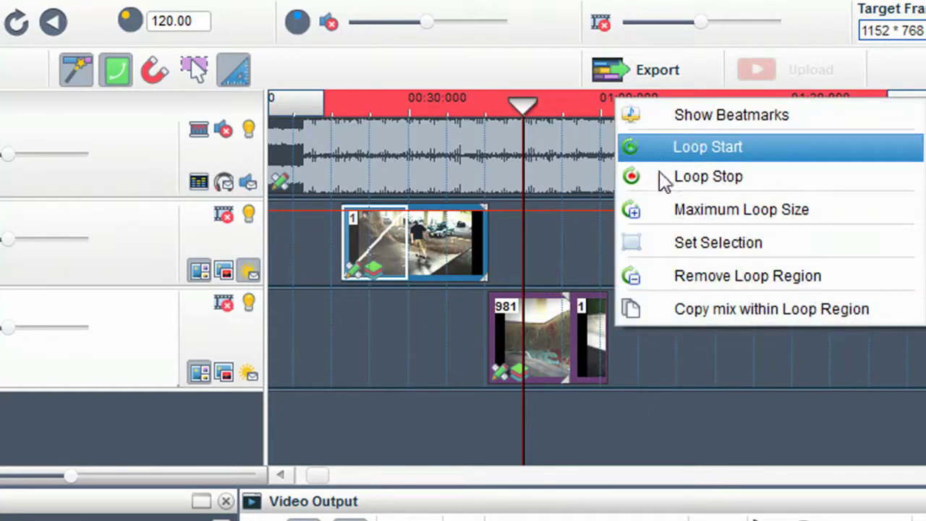
click(696, 276)
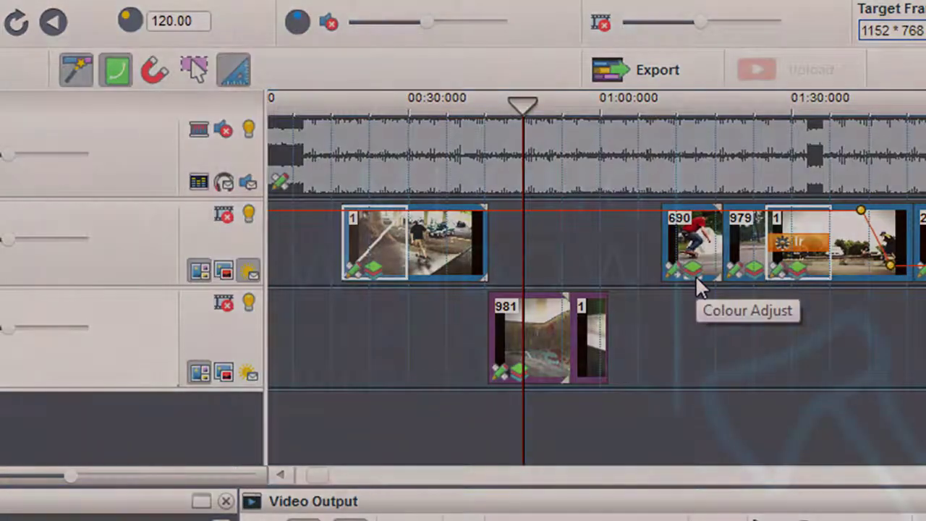